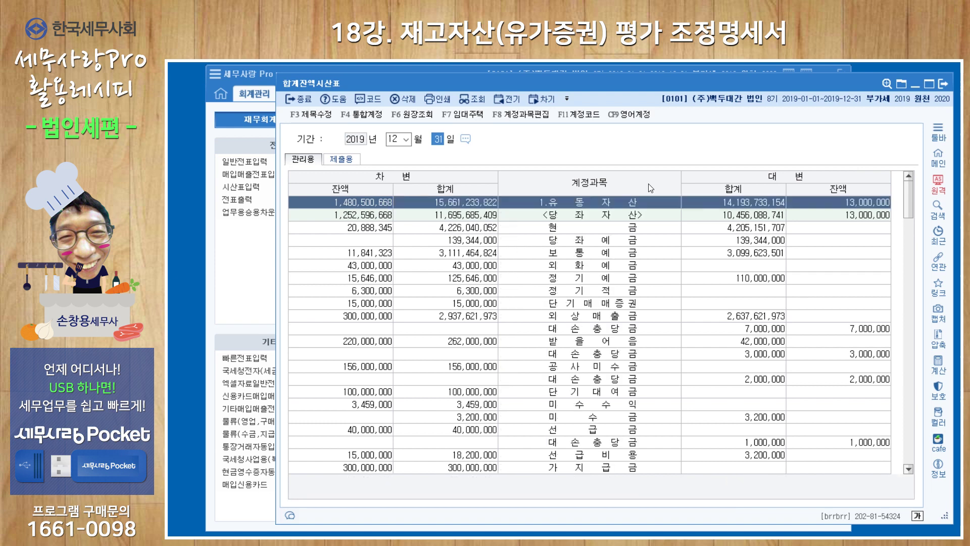
Step: Look up the ledger entries for 매도가능증권평가손 from the trial balance and inspect the debit amount
scroll(633, 336, down, 7)
scroll(634, 336, down, 10)
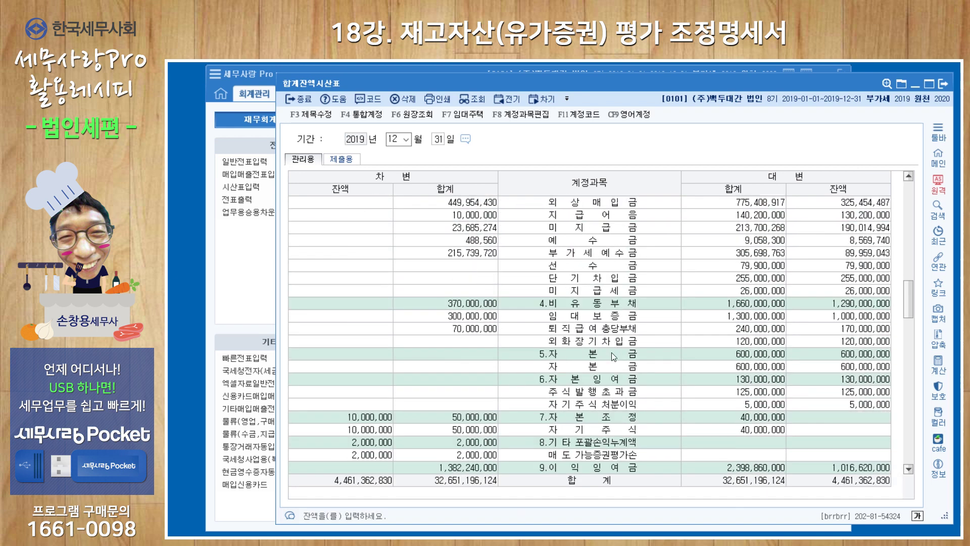
scroll(614, 354, down, 1)
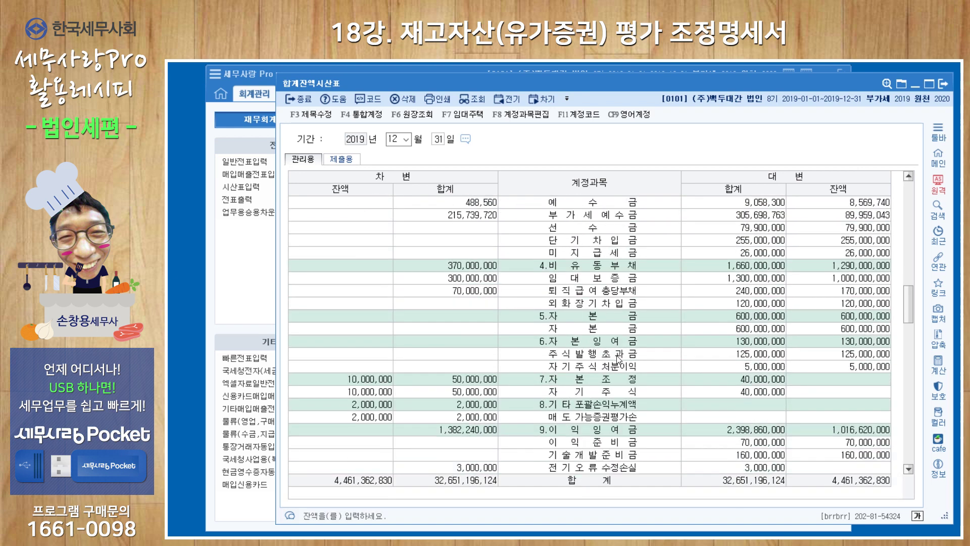
double_click(605, 416)
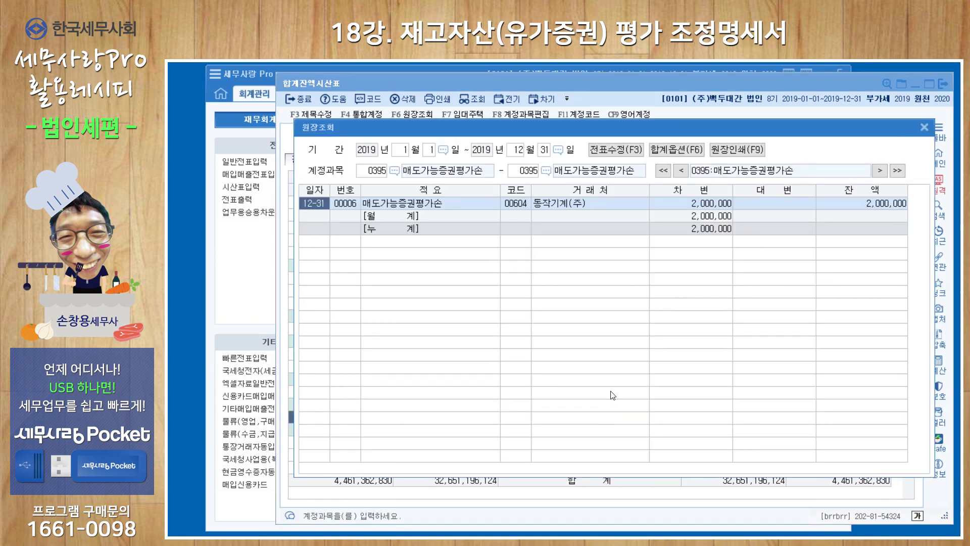
click(712, 205)
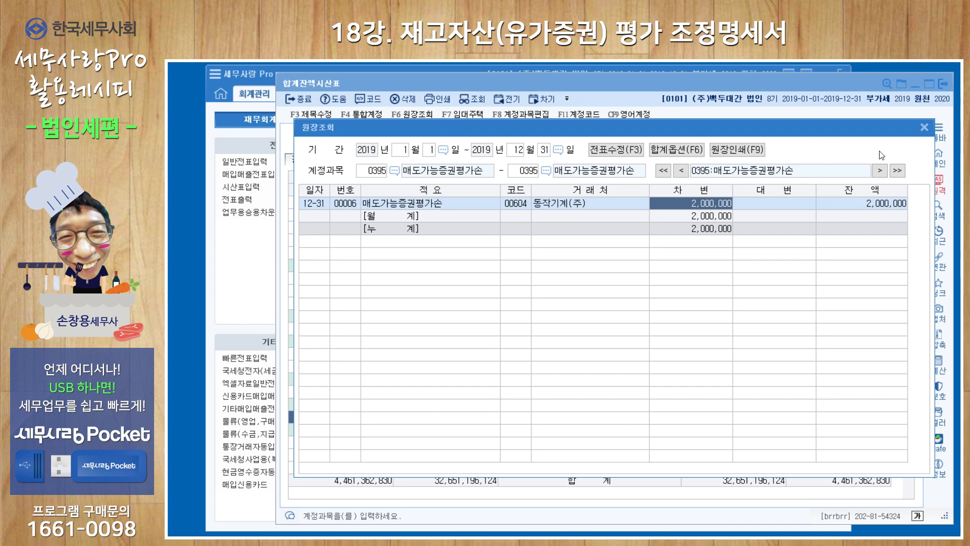
click(923, 128)
Step: Look up the ledger entries for 단기매매증권평가이익 under non-operating income in the trial balance
scroll(625, 398, down, 10)
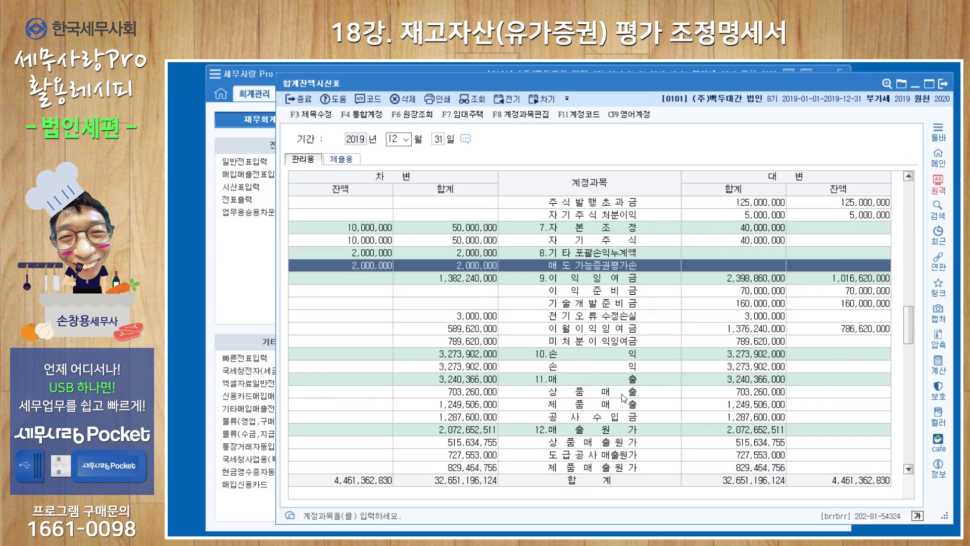
scroll(625, 397, down, 10)
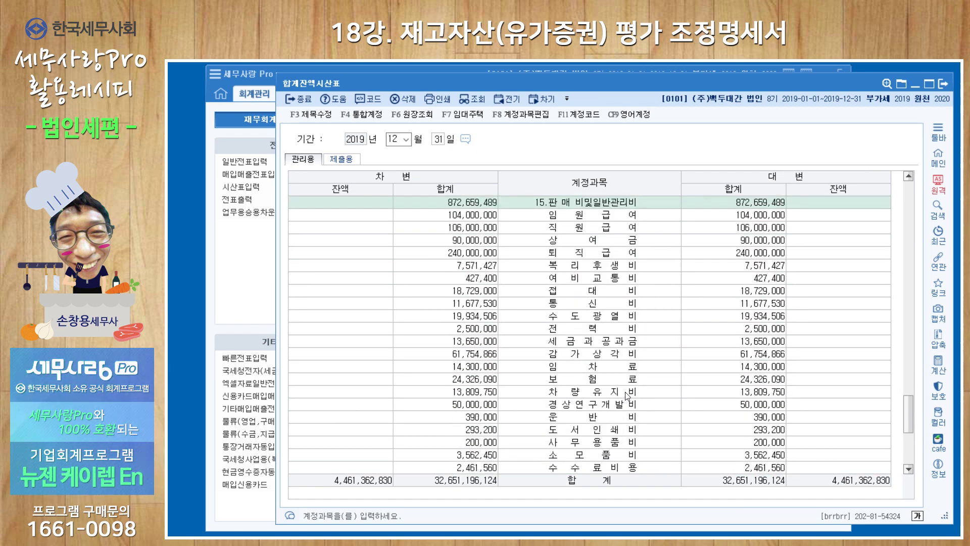
double_click(623, 372)
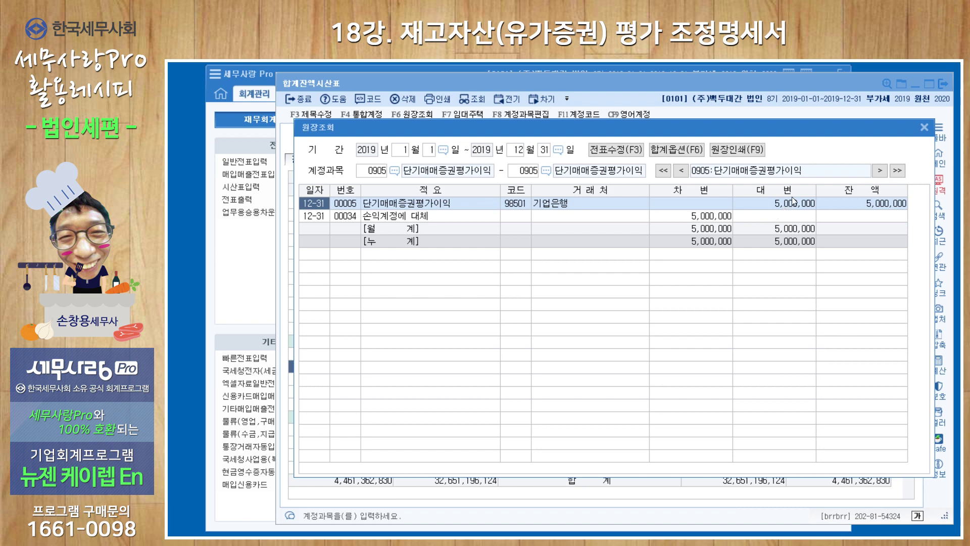
click(925, 128)
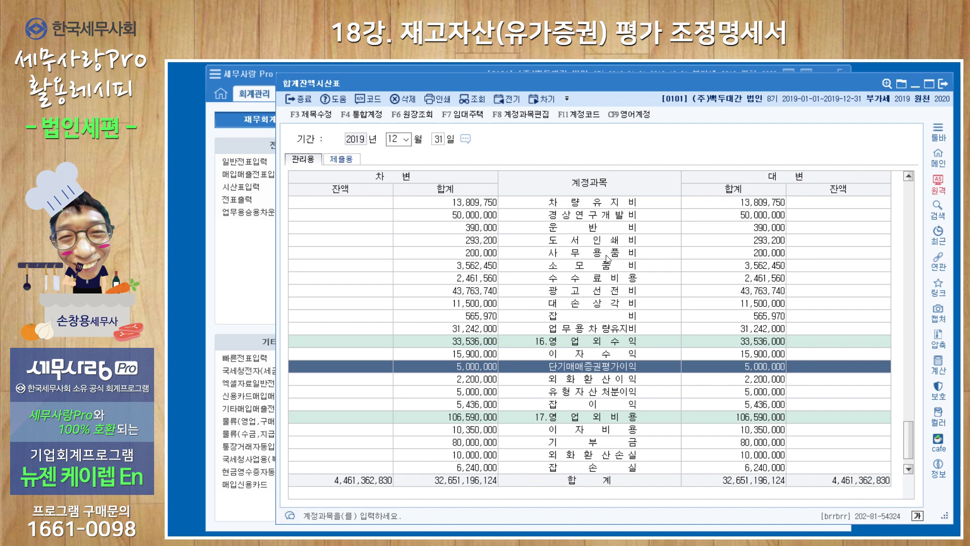
Step: Open the 재고자산(유가증권)평가조정명세서 form from the corporate tax adjustment forms and reposition its window so the whole form is visible
click(272, 289)
click(374, 94)
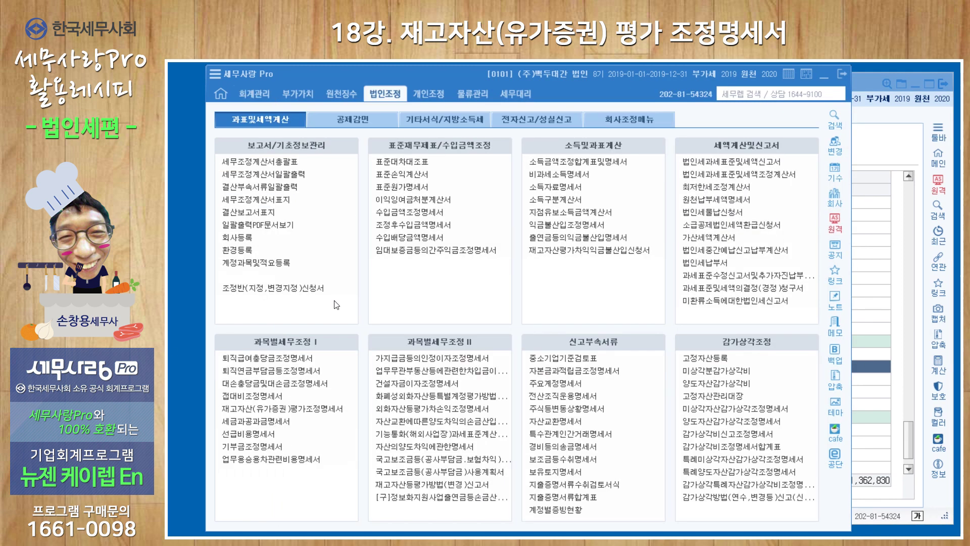
click(280, 412)
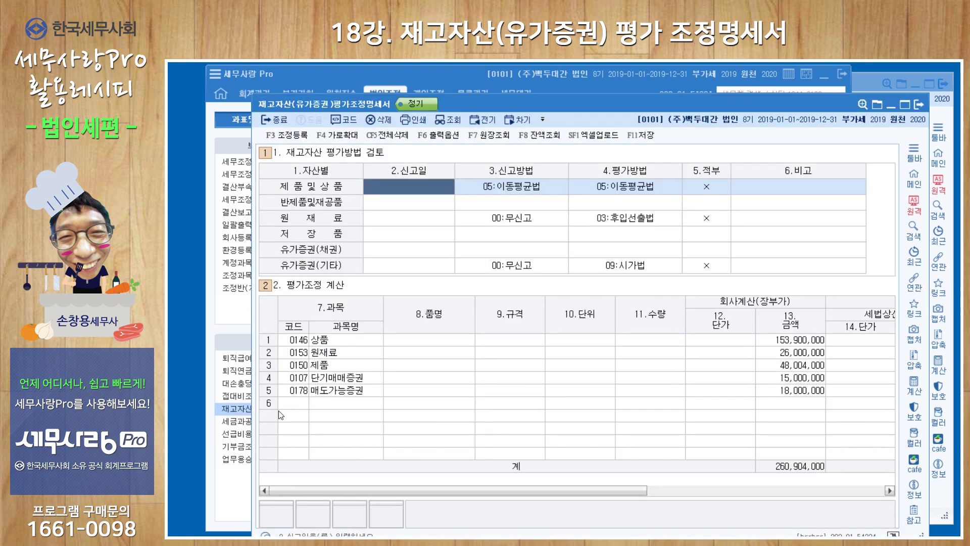
click(859, 83)
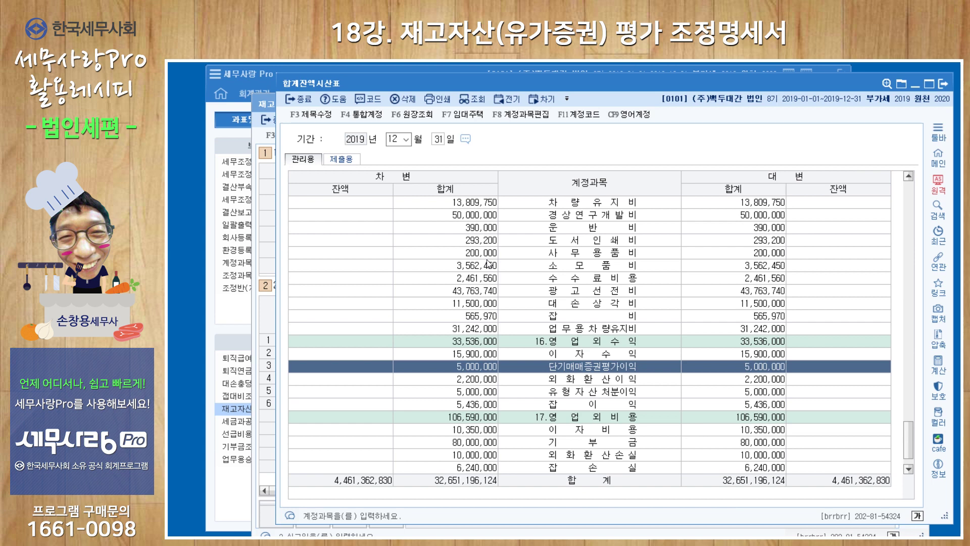
click(270, 218)
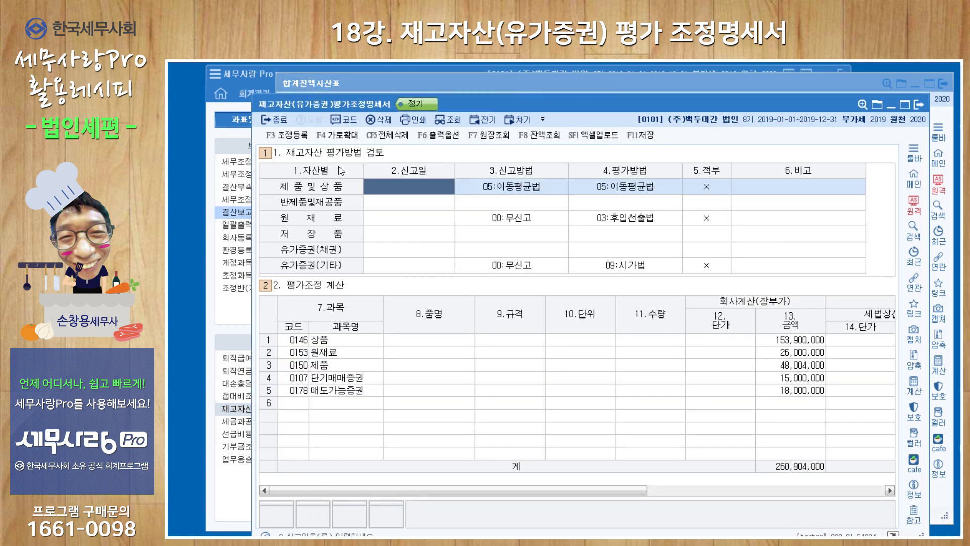
drag(482, 105, 441, 93)
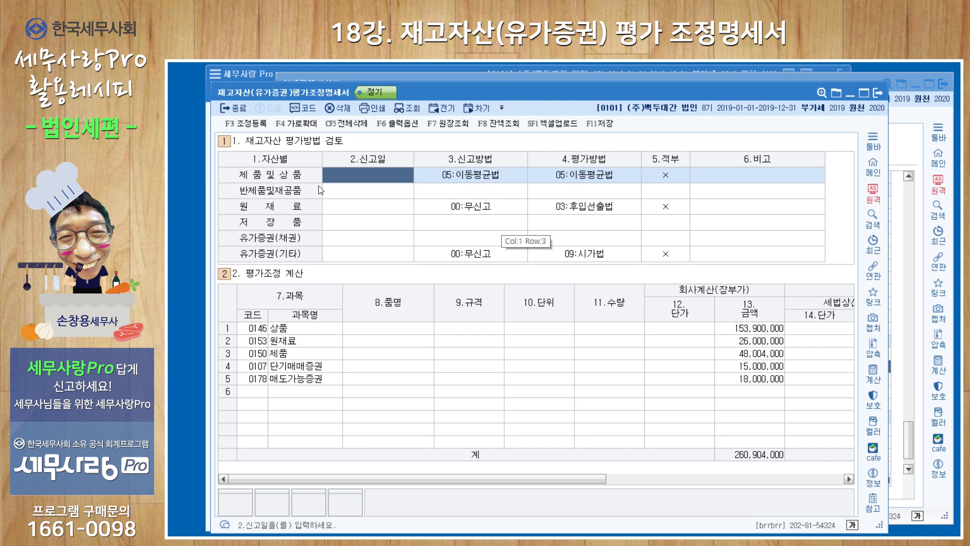
Step: Review the reported and applied valuation methods for 제품 및 상품, and the applied methods for 원재료 and 유가증권(기타)
click(503, 182)
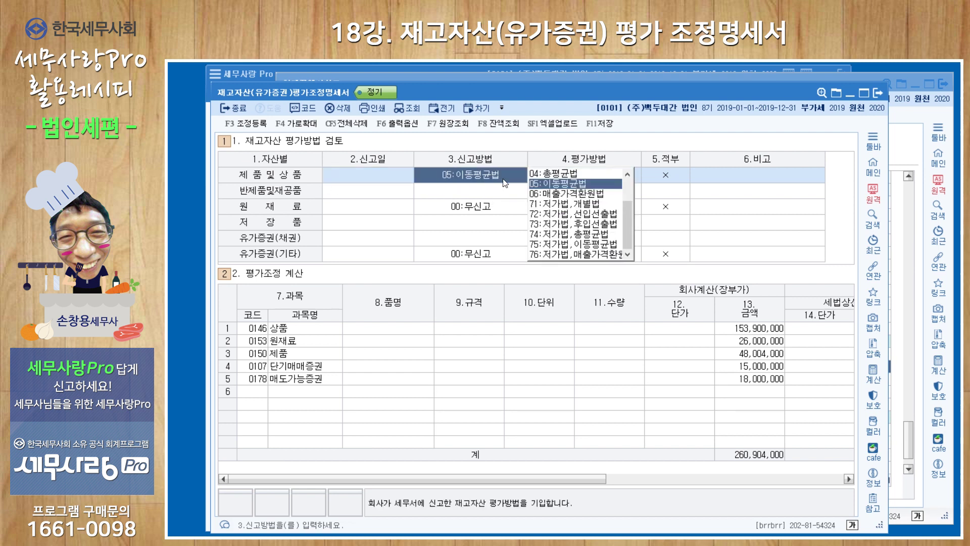
click(556, 183)
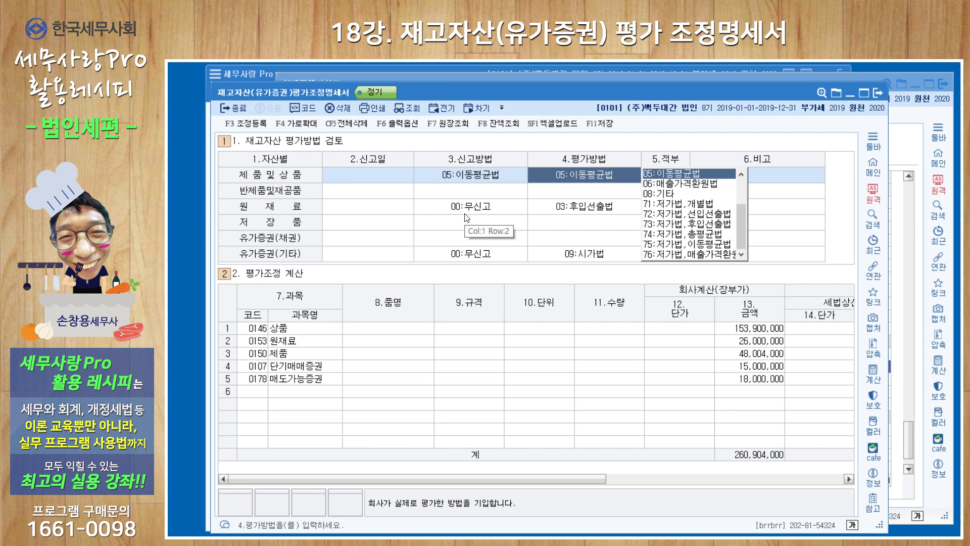
click(588, 206)
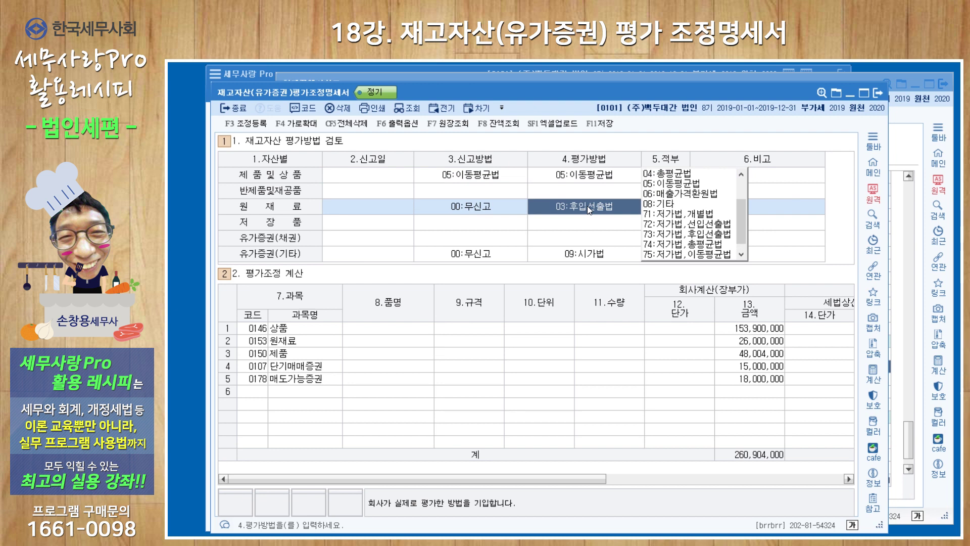
click(571, 259)
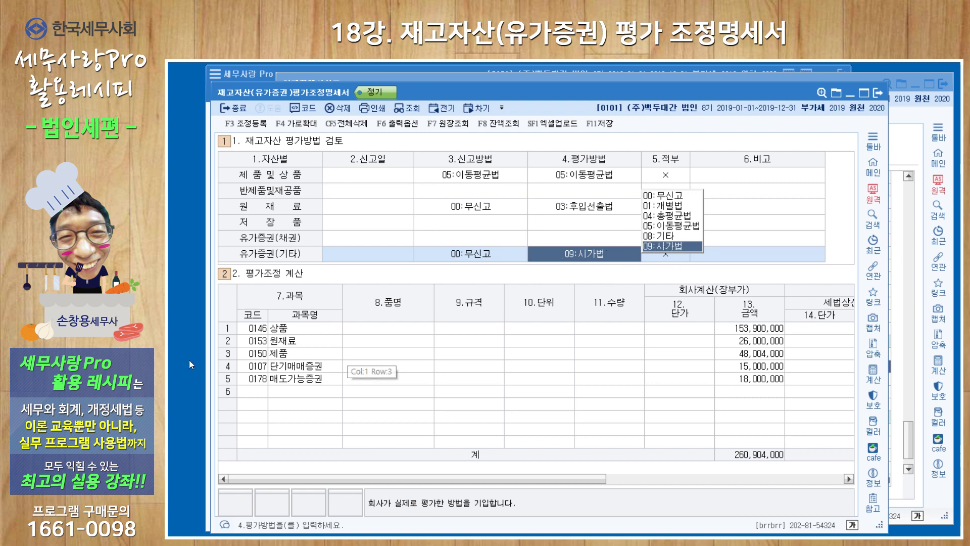
Step: Examine the 평가조정 계산 amounts per account under the reported method and the FIFO columns
click(258, 329)
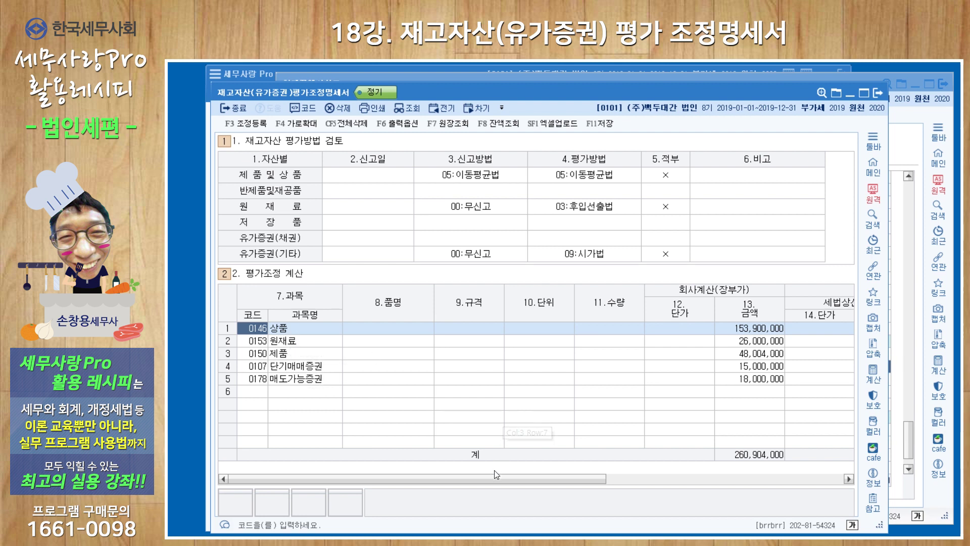
drag(492, 478, 725, 480)
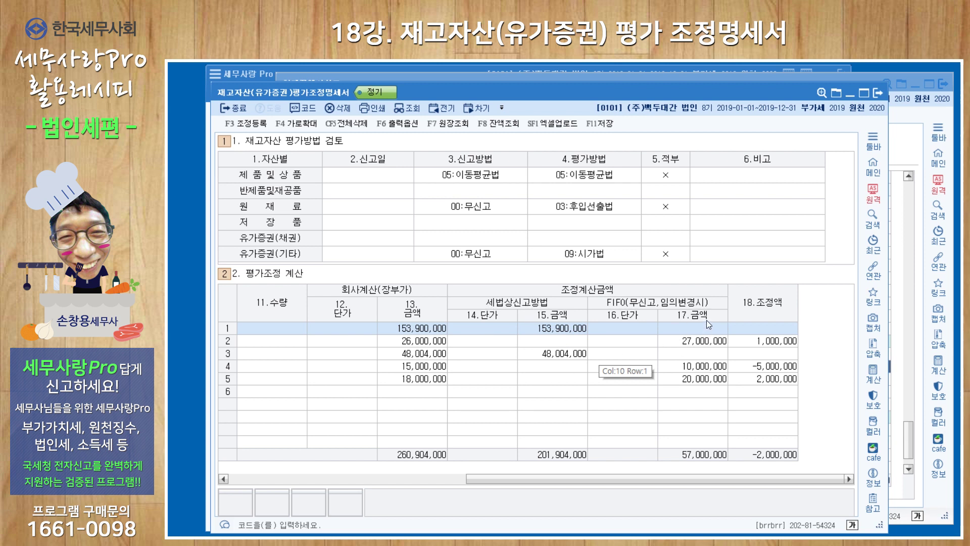
click(572, 329)
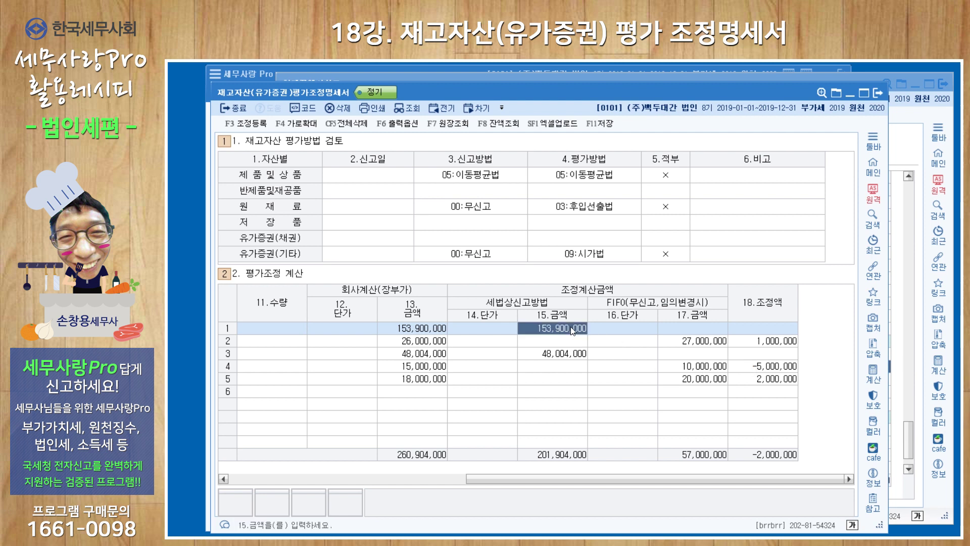
click(573, 357)
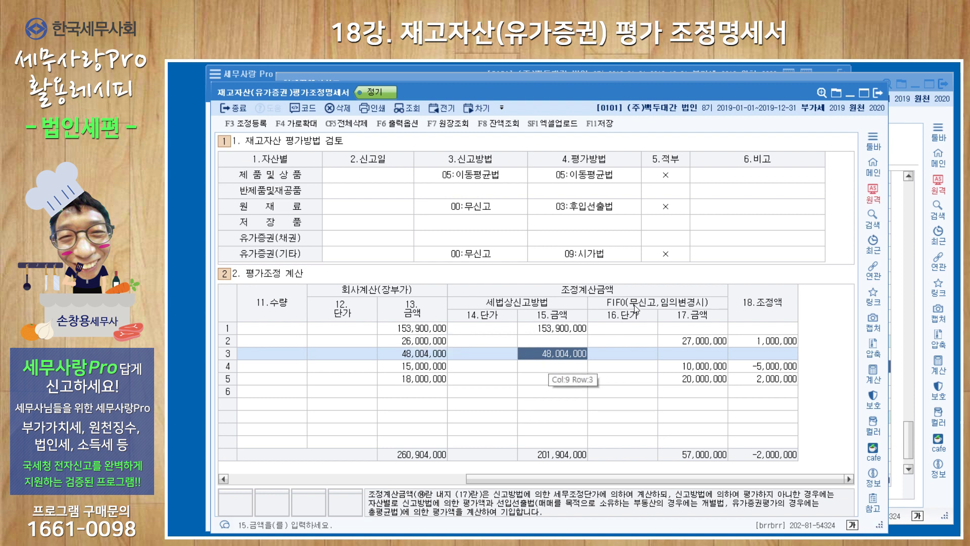
click(693, 341)
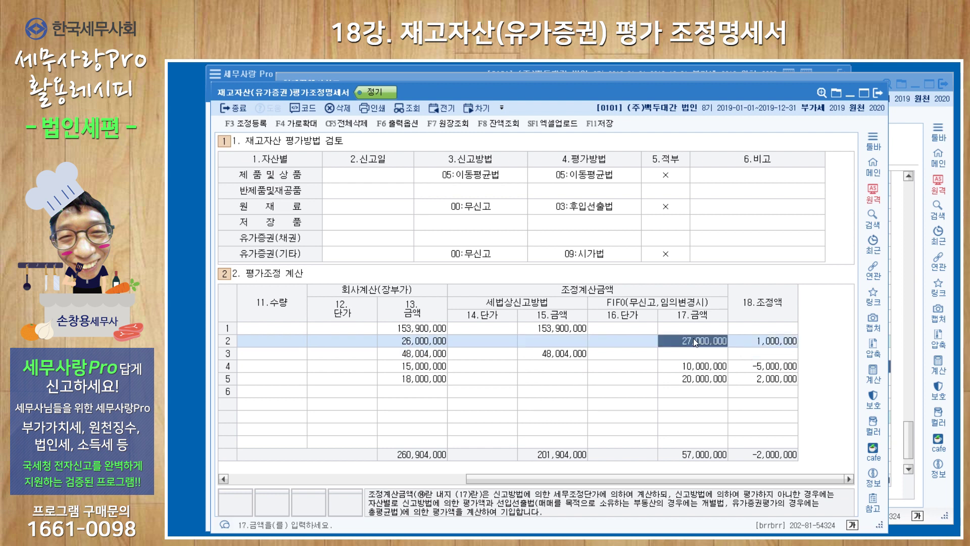
click(693, 365)
click(693, 378)
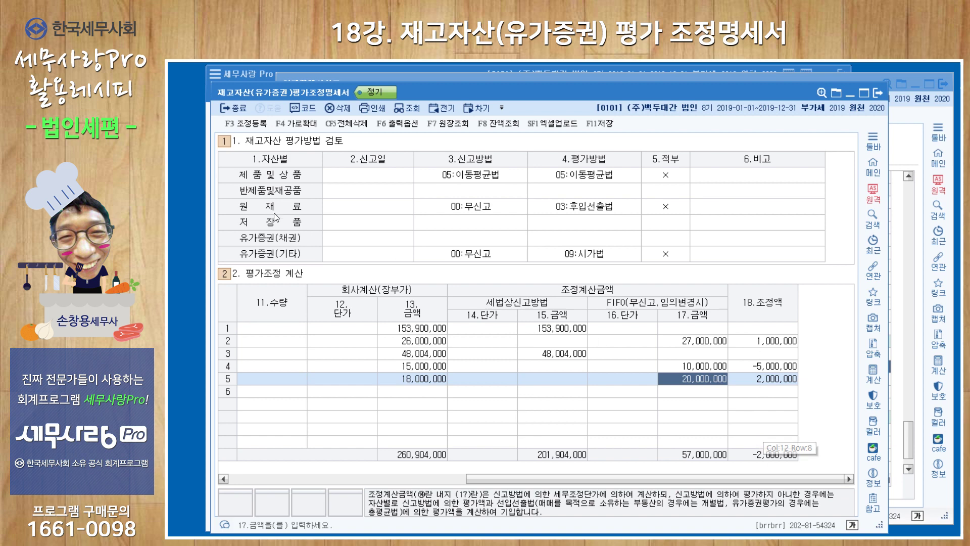
Step: Open 조정 등록 and review the 전기상품평가증 and 재고자산평가감 entries under 익금산입 및 손금불산입
click(244, 123)
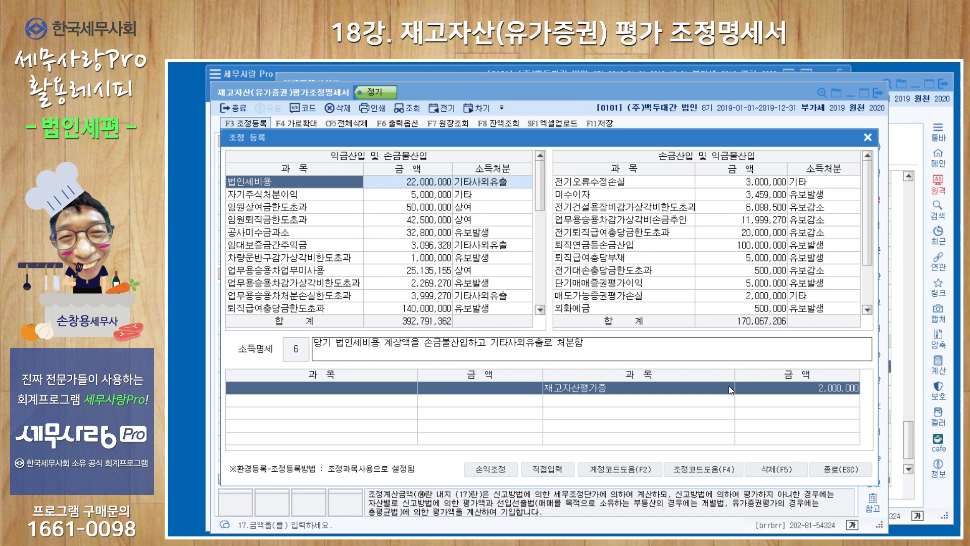
click(540, 310)
click(540, 310)
click(540, 309)
click(540, 310)
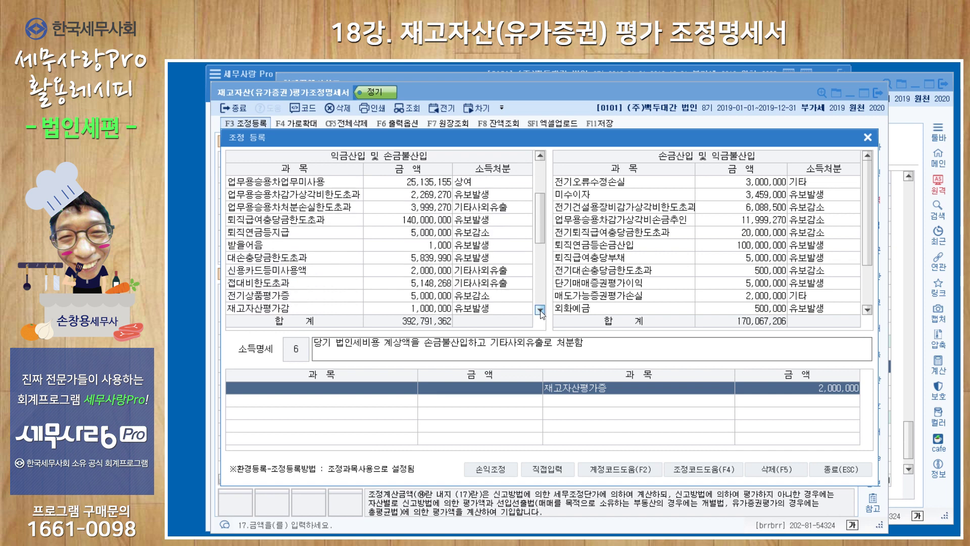
click(540, 310)
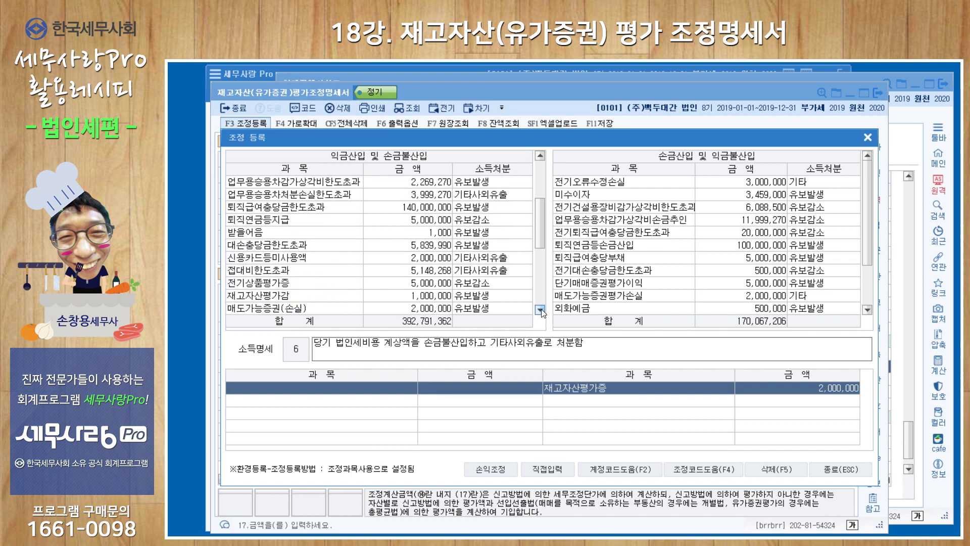
click(314, 287)
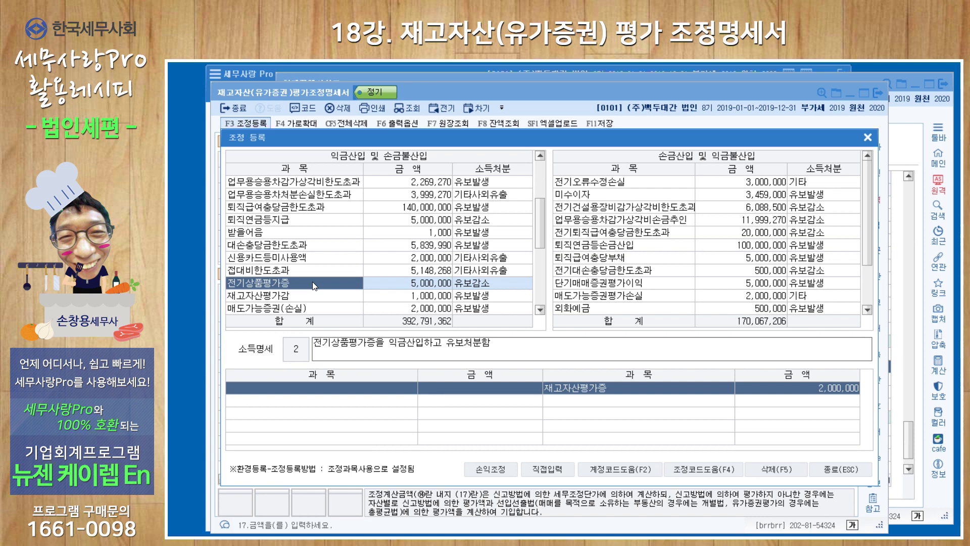
click(409, 283)
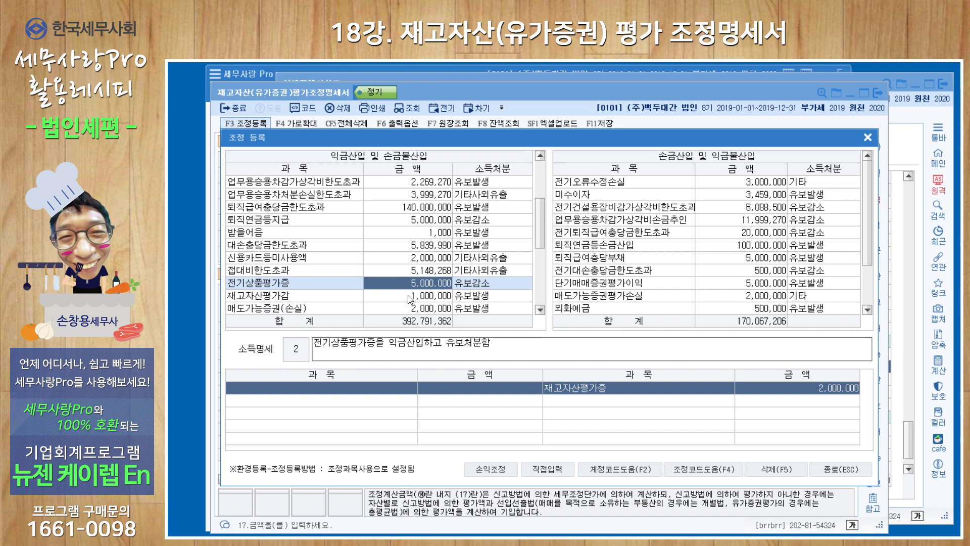
click(409, 297)
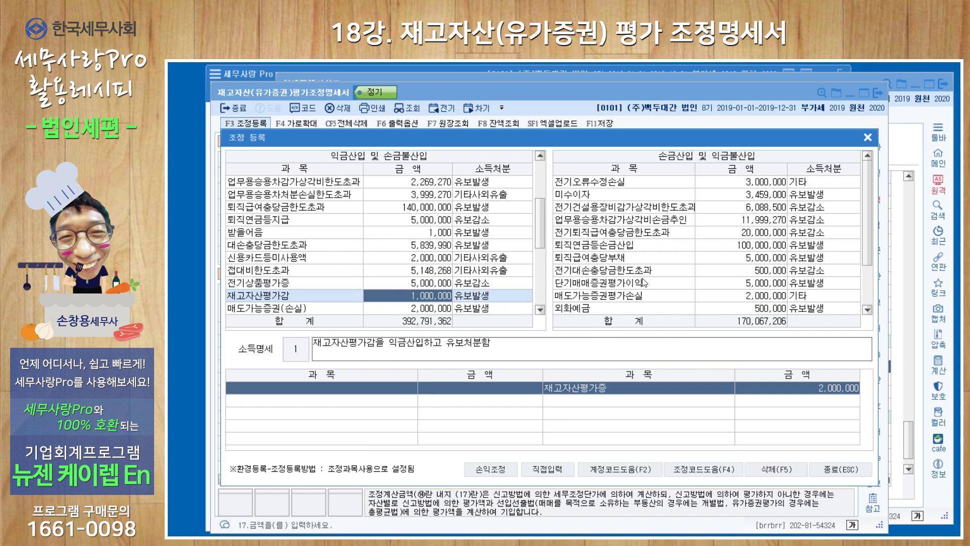
Step: Review the income adjustment entries for 단기매매증권평가이익, 매도가능증권평가손실 and 매도가능증권(손실), comparing them with 재고자산평가감
click(642, 286)
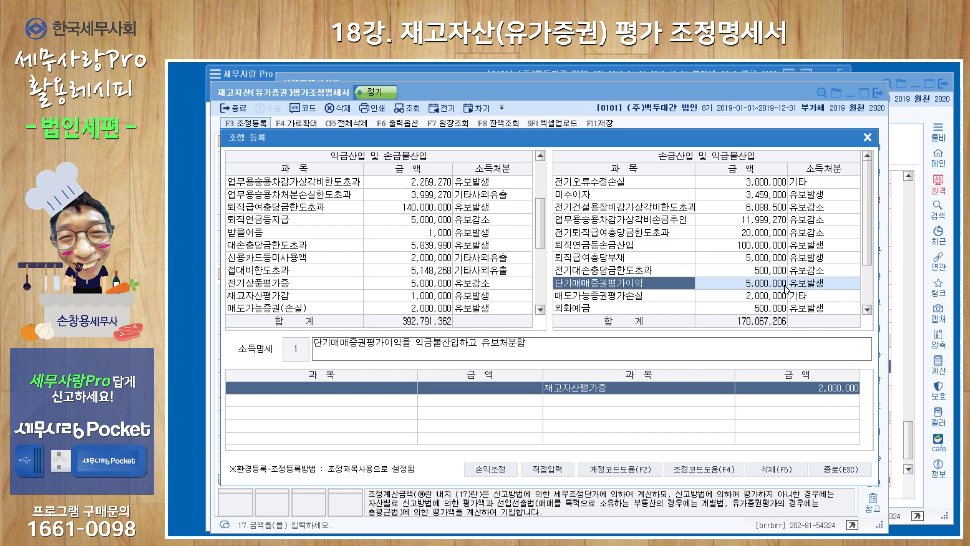
click(615, 298)
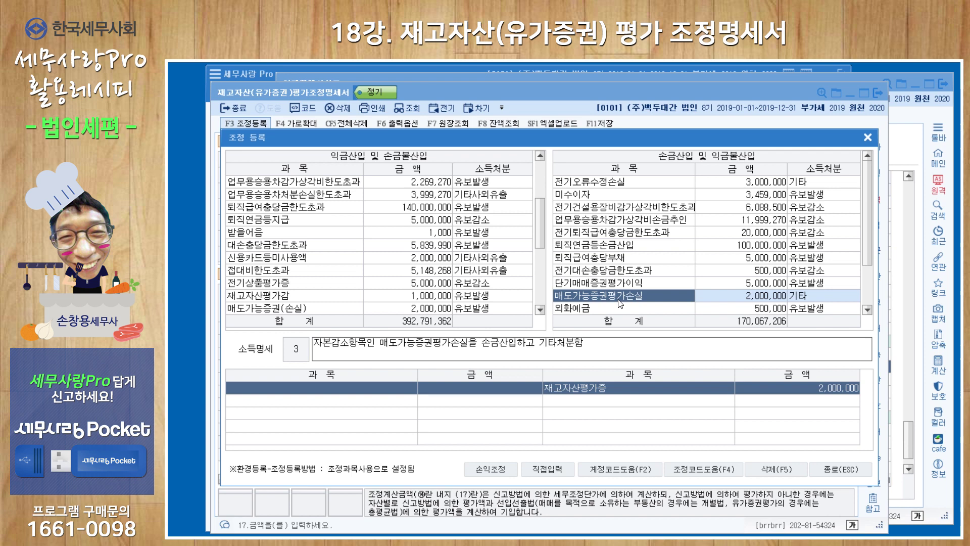
click(414, 308)
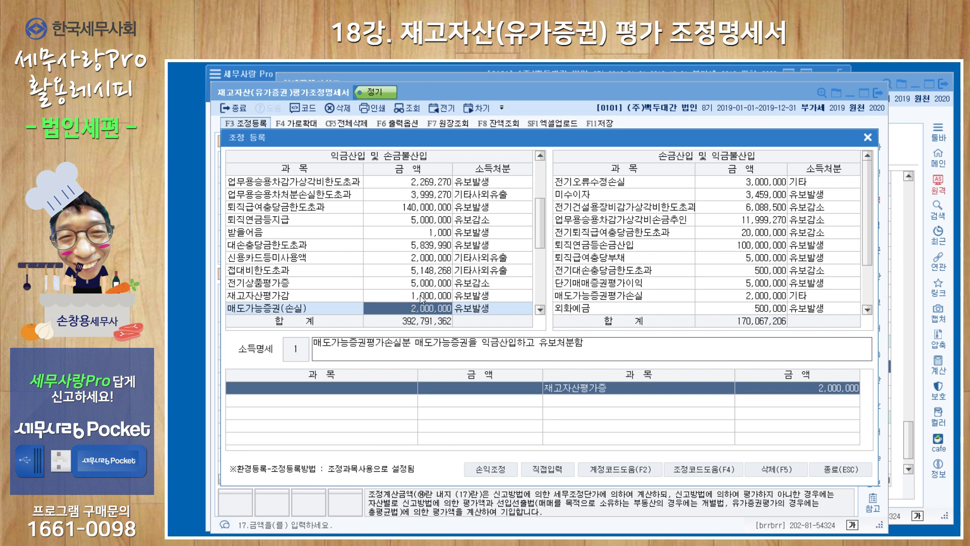
click(420, 295)
click(417, 308)
click(764, 286)
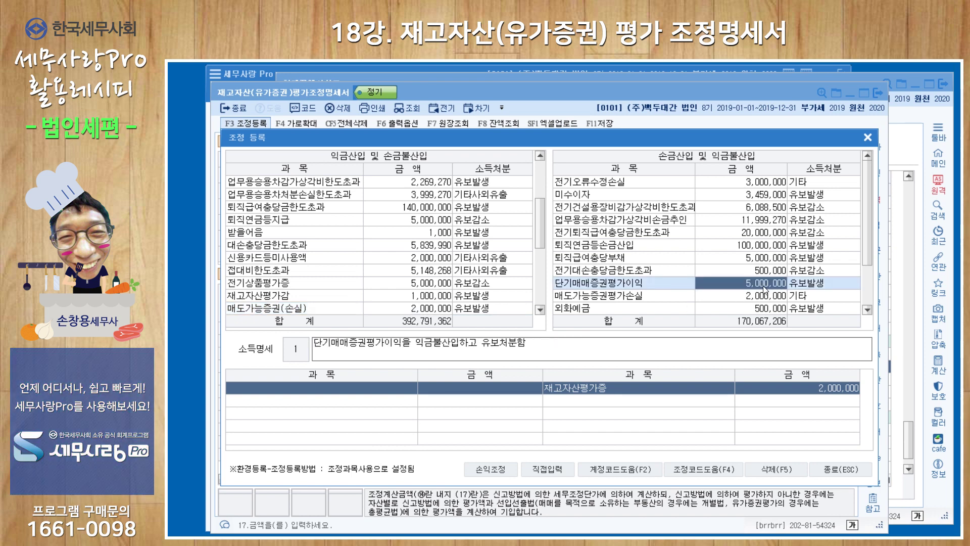